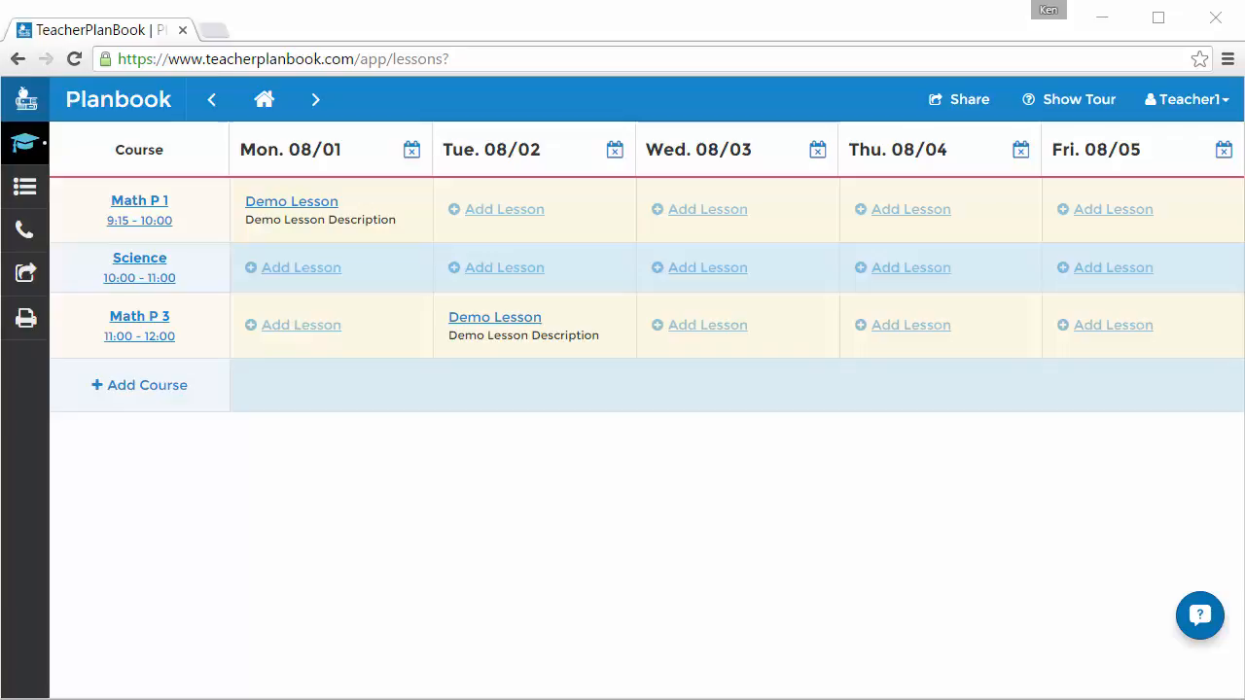
Share Demo Lesson with a guest by entering their first name, last name and e-mail.
{"action": "left_click", "coordinate": [307, 206]}
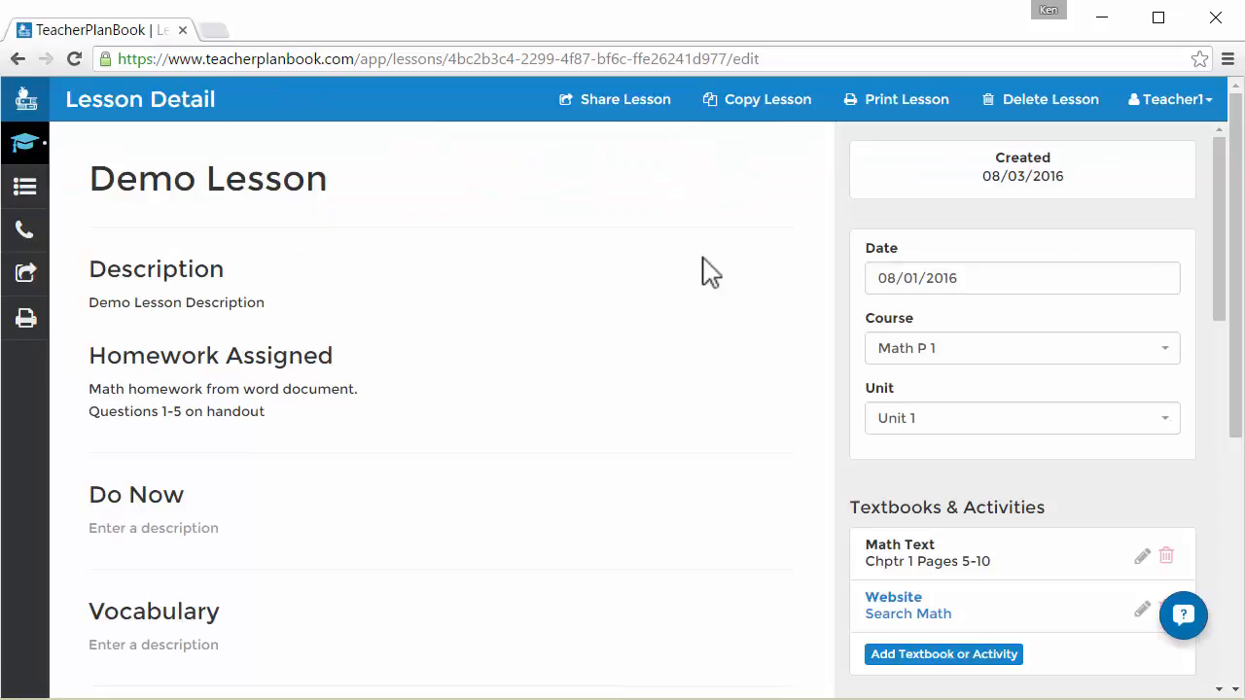
{"action": "left_click", "coordinate": [634, 114]}
{"action": "left_click", "coordinate": [560, 216]}
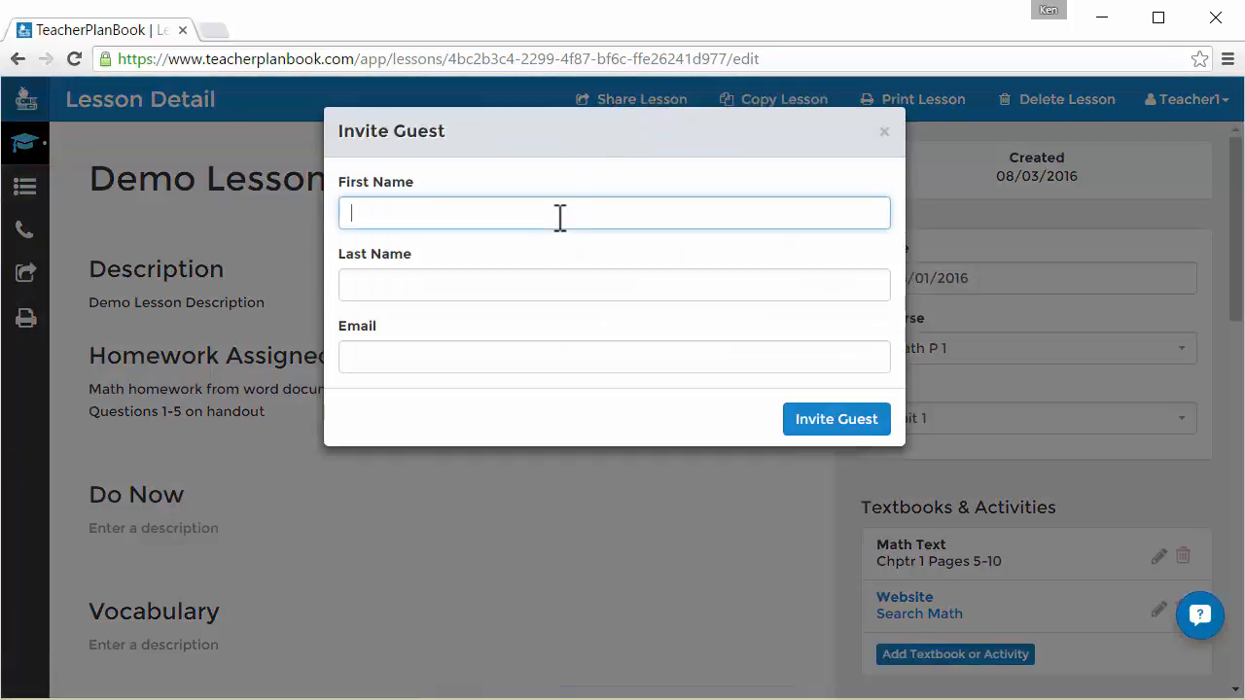
{"action": "key", "text": "Tab"}
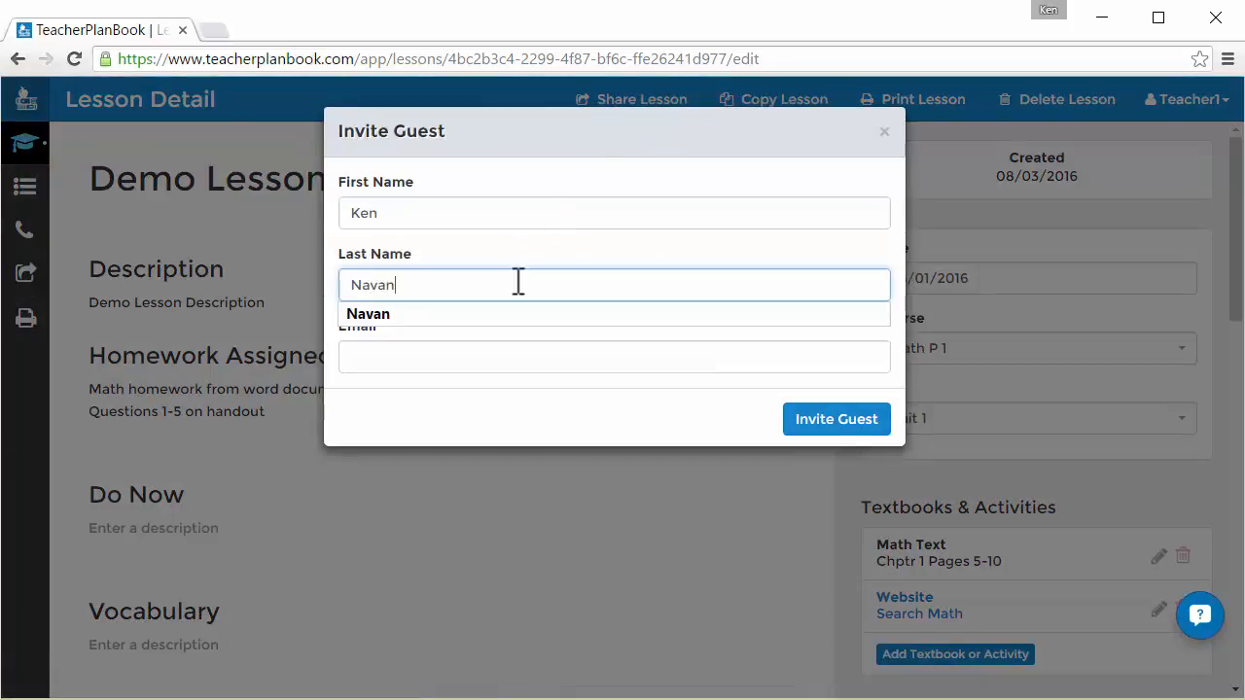
{"action": "left_click", "coordinate": [565, 357]}
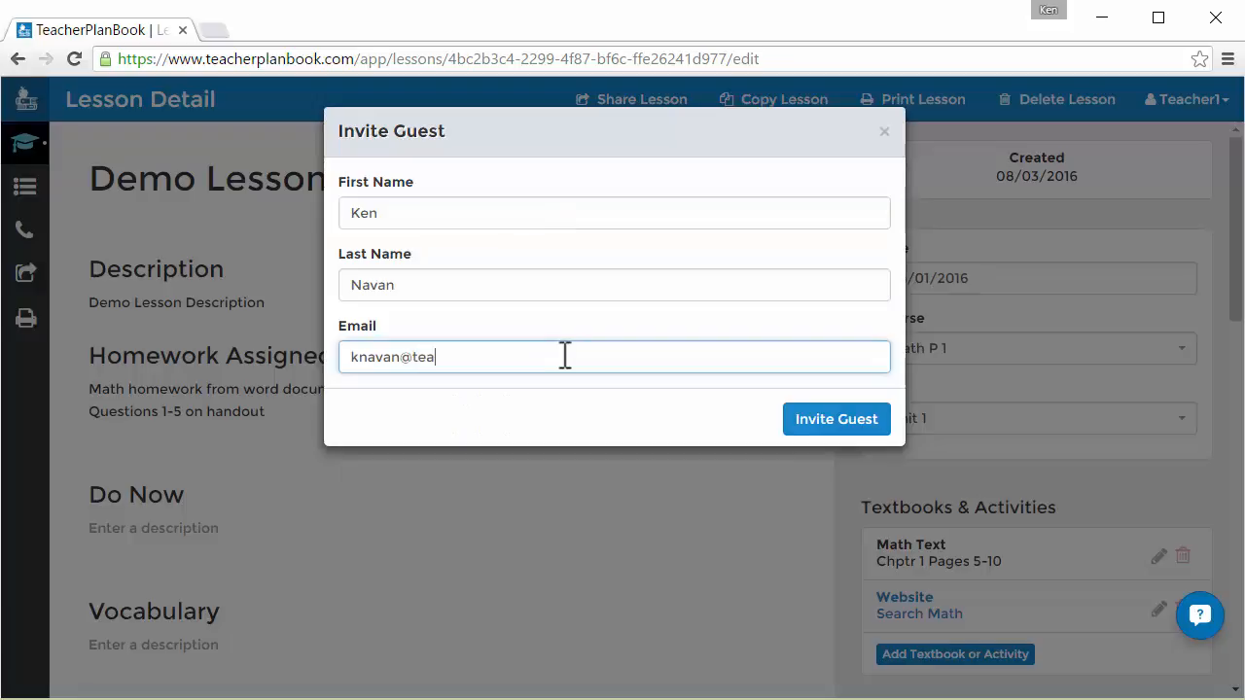
{"action": "left_click", "coordinate": [803, 424]}
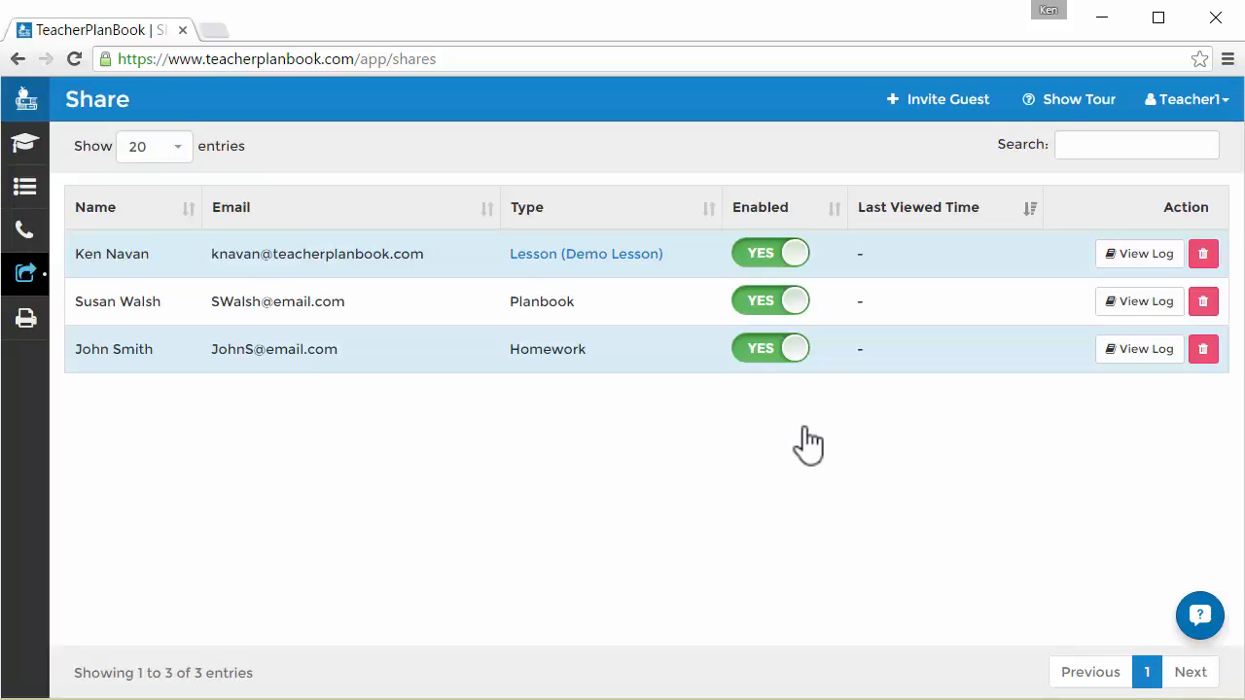
Invite the same guest again, autofilling their name and typing their e-mail, with Full Planbook access.
{"action": "left_click", "coordinate": [938, 114]}
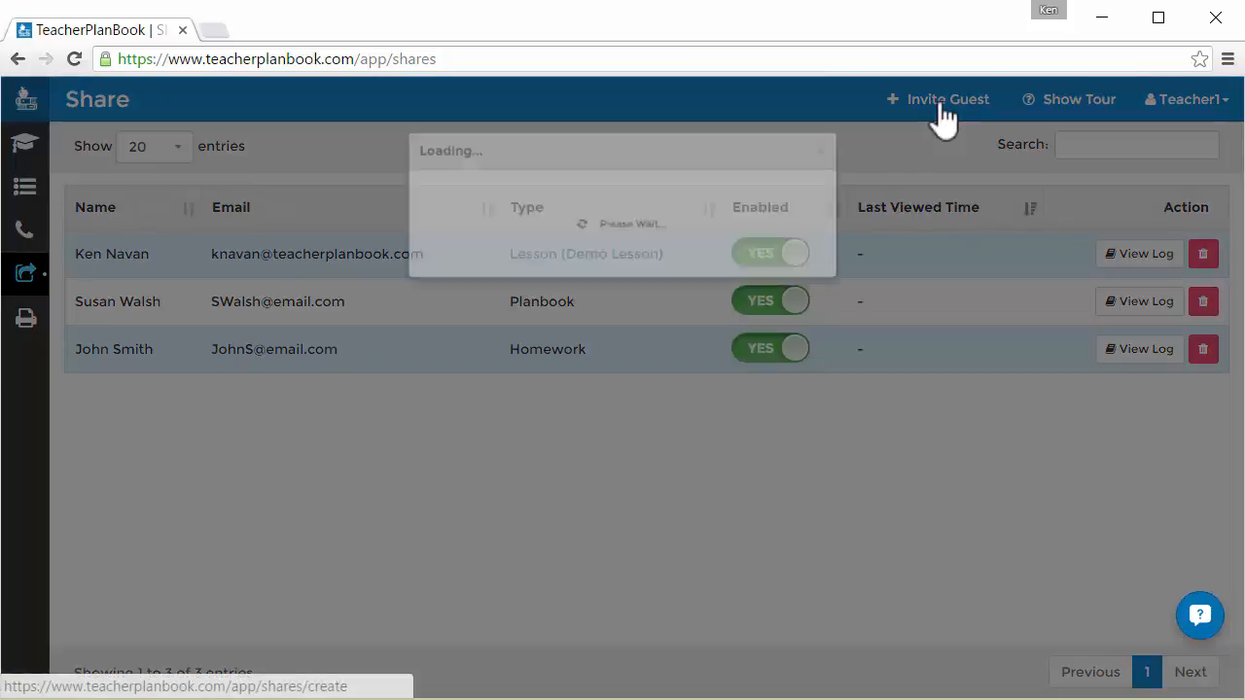
{"action": "left_click", "coordinate": [753, 207]}
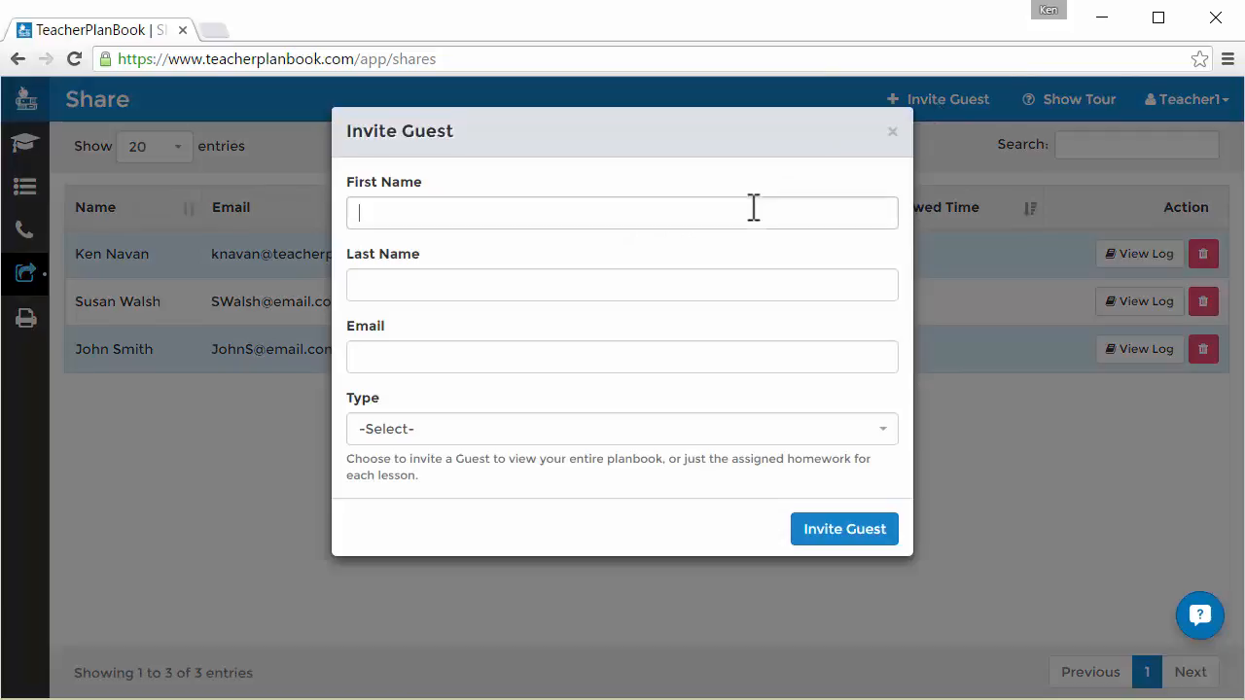
{"action": "type", "text": "K"}
{"action": "left_click", "coordinate": [368, 242]}
{"action": "left_click", "coordinate": [417, 286]}
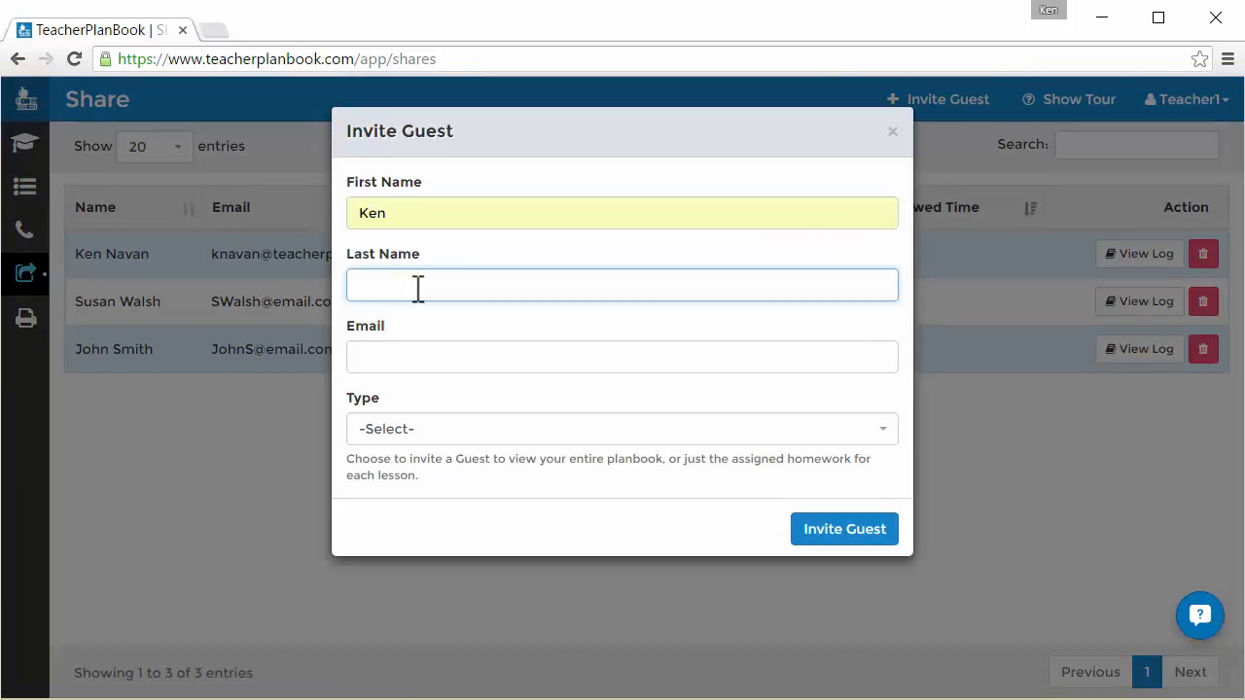
{"action": "type", "text": "N"}
{"action": "left_click", "coordinate": [402, 317]}
{"action": "left_click", "coordinate": [398, 356]}
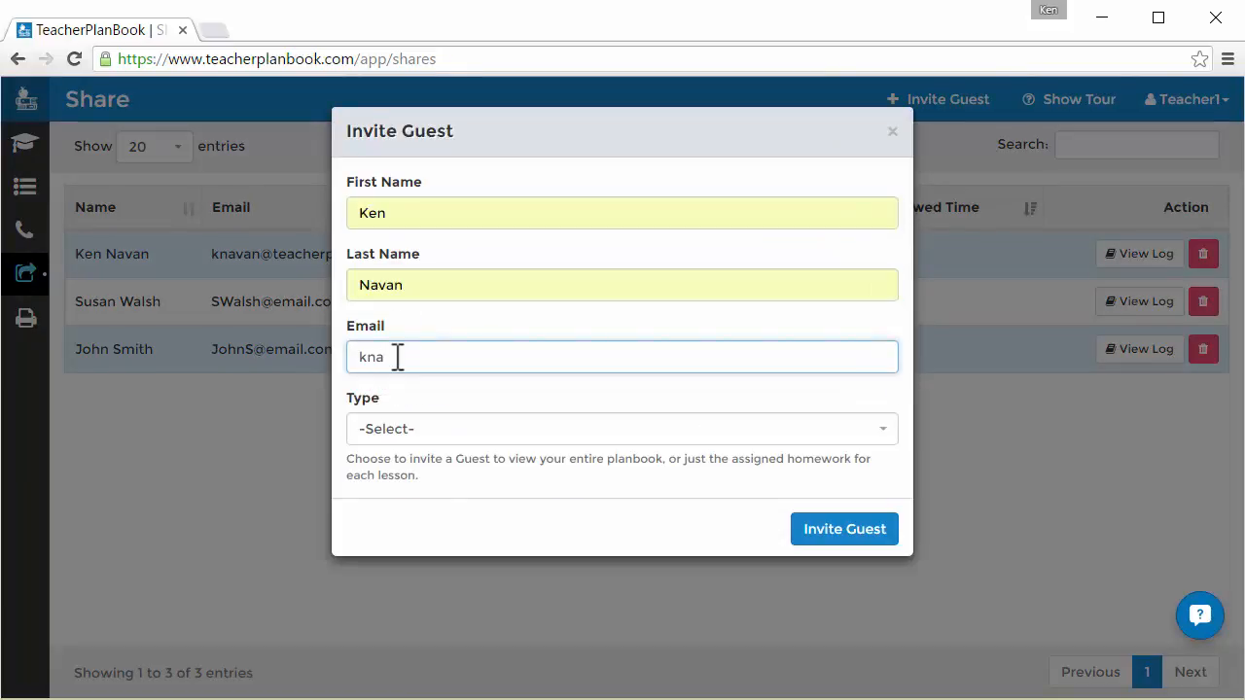
{"action": "left_click", "coordinate": [457, 428]}
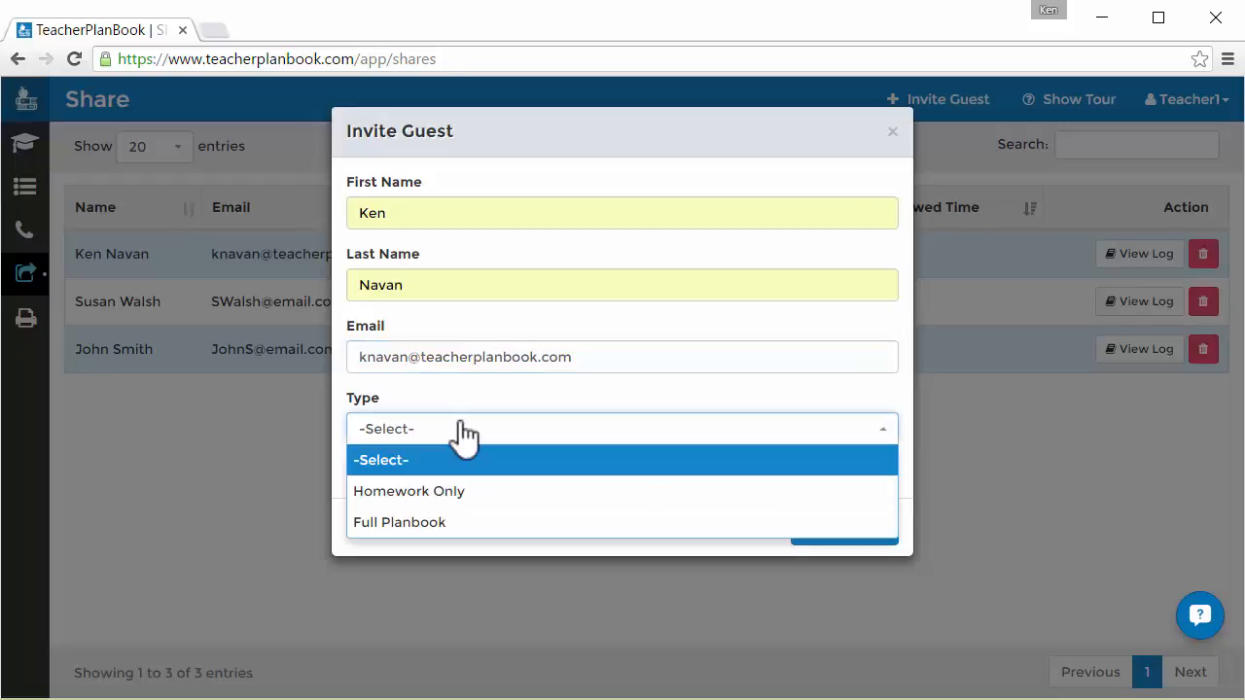
{"action": "left_click", "coordinate": [450, 526]}
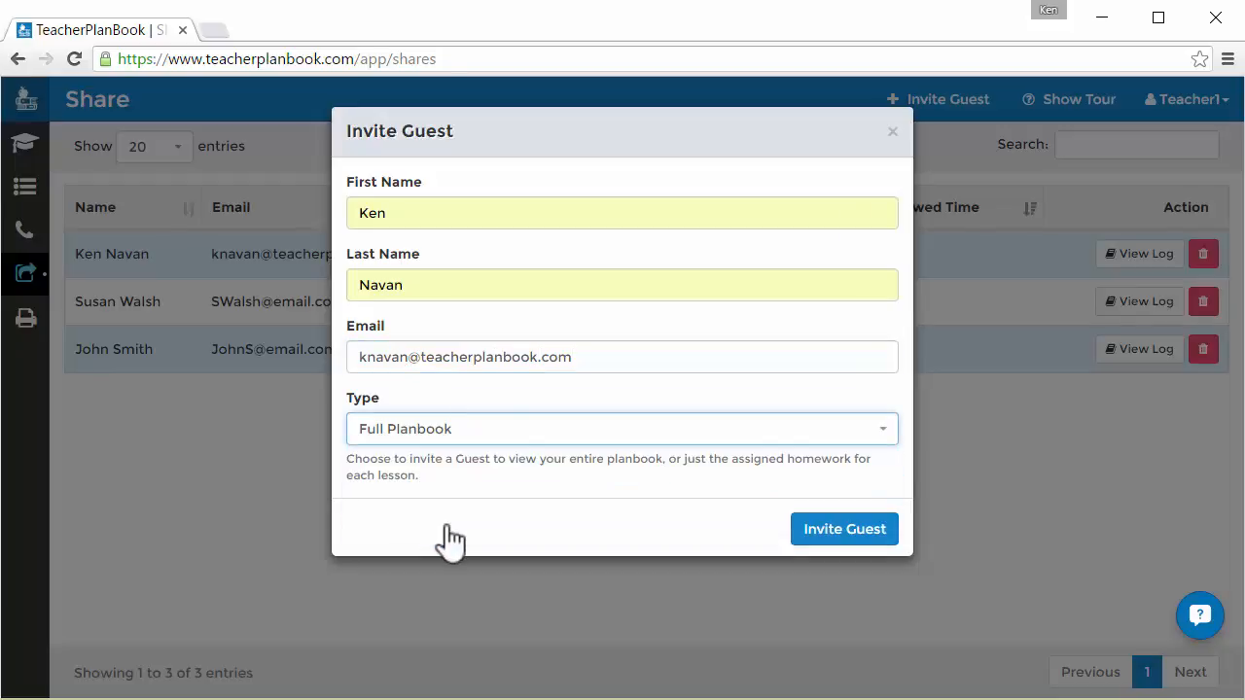
{"action": "left_click", "coordinate": [844, 535]}
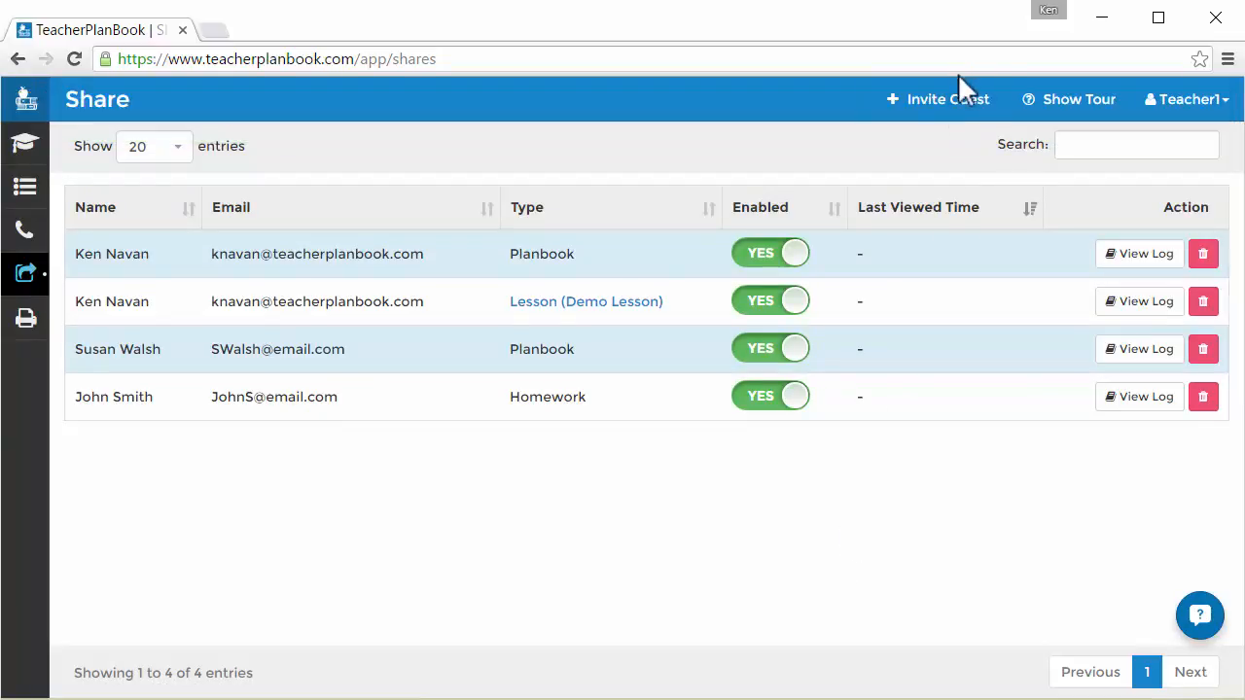
Start another guest invitation, autofilling the guest's first name, last name and e-mail.
{"action": "left_click", "coordinate": [949, 103]}
{"action": "left_click", "coordinate": [775, 213]}
{"action": "type", "text": "K"}
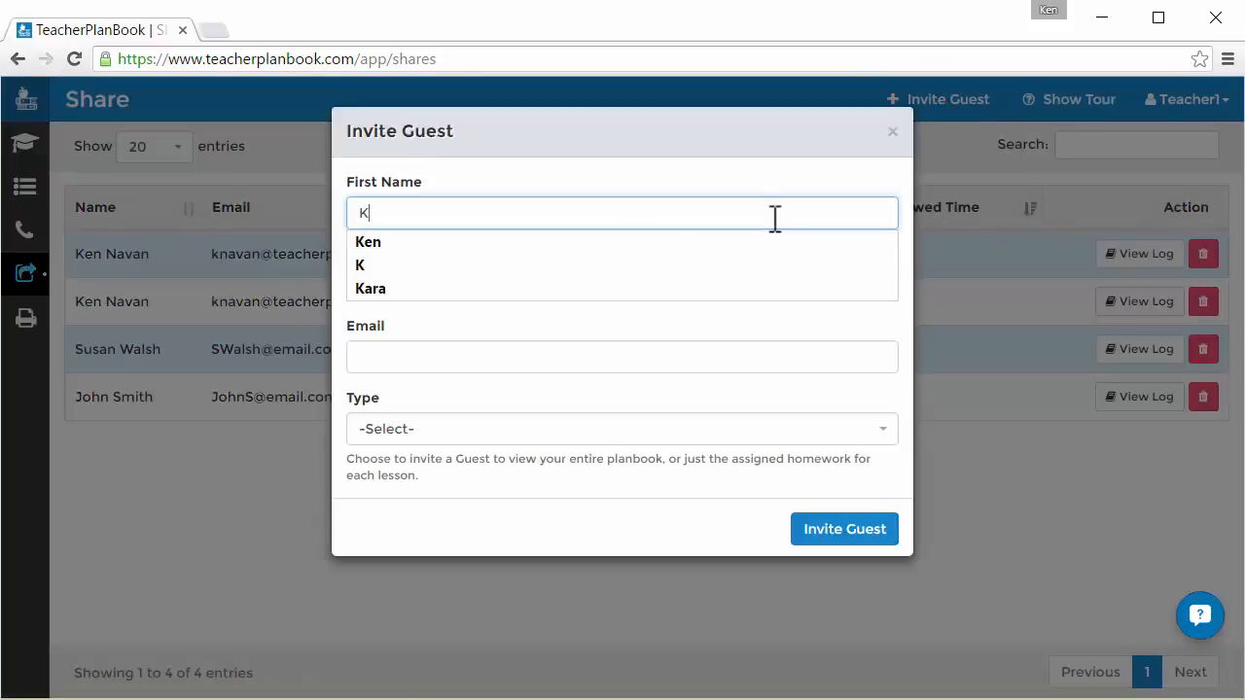
{"action": "left_click", "coordinate": [720, 243]}
{"action": "left_click", "coordinate": [606, 286]}
{"action": "type", "text": "Navan"}
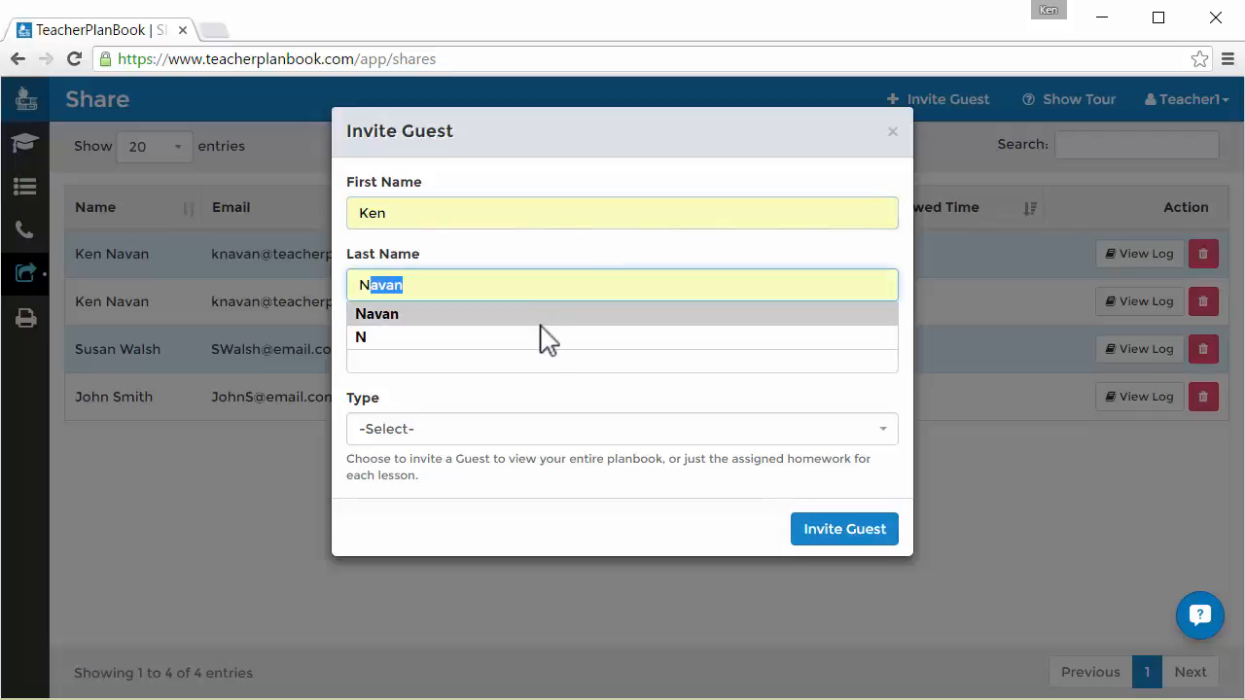
{"action": "left_click", "coordinate": [540, 317]}
{"action": "left_click", "coordinate": [517, 357]}
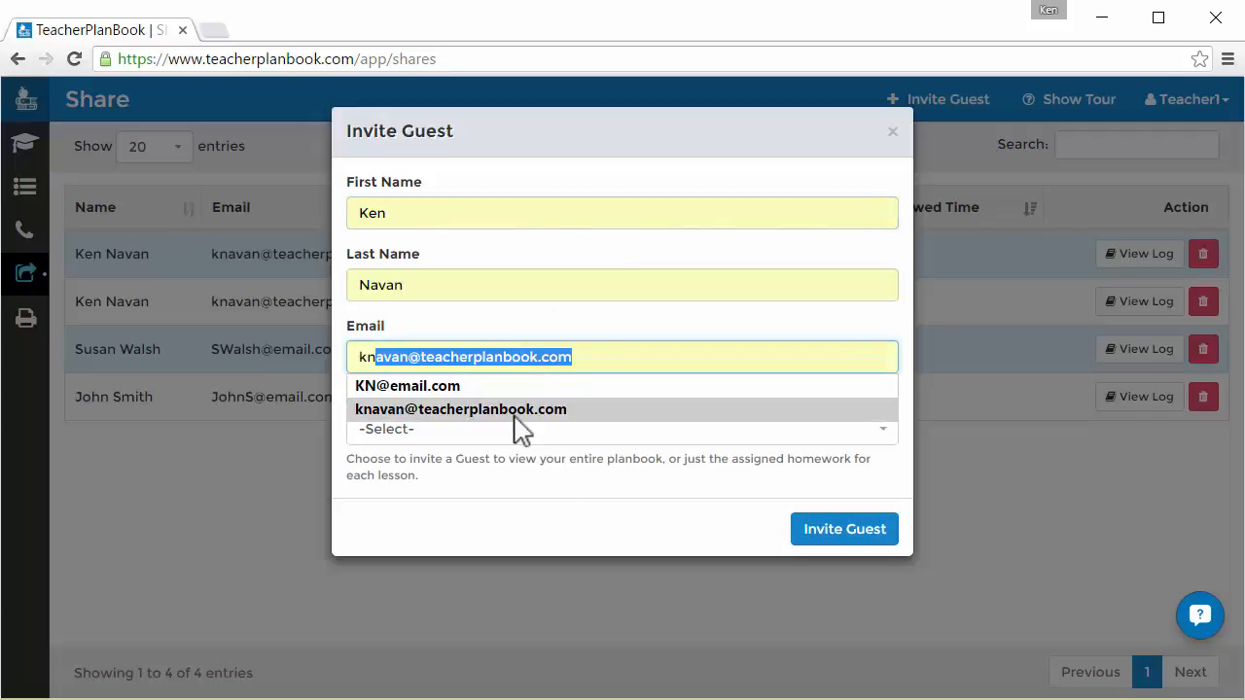
{"action": "left_click", "coordinate": [515, 413]}
Limit the share to Homework Only and send the invitation.
{"action": "left_click", "coordinate": [521, 438]}
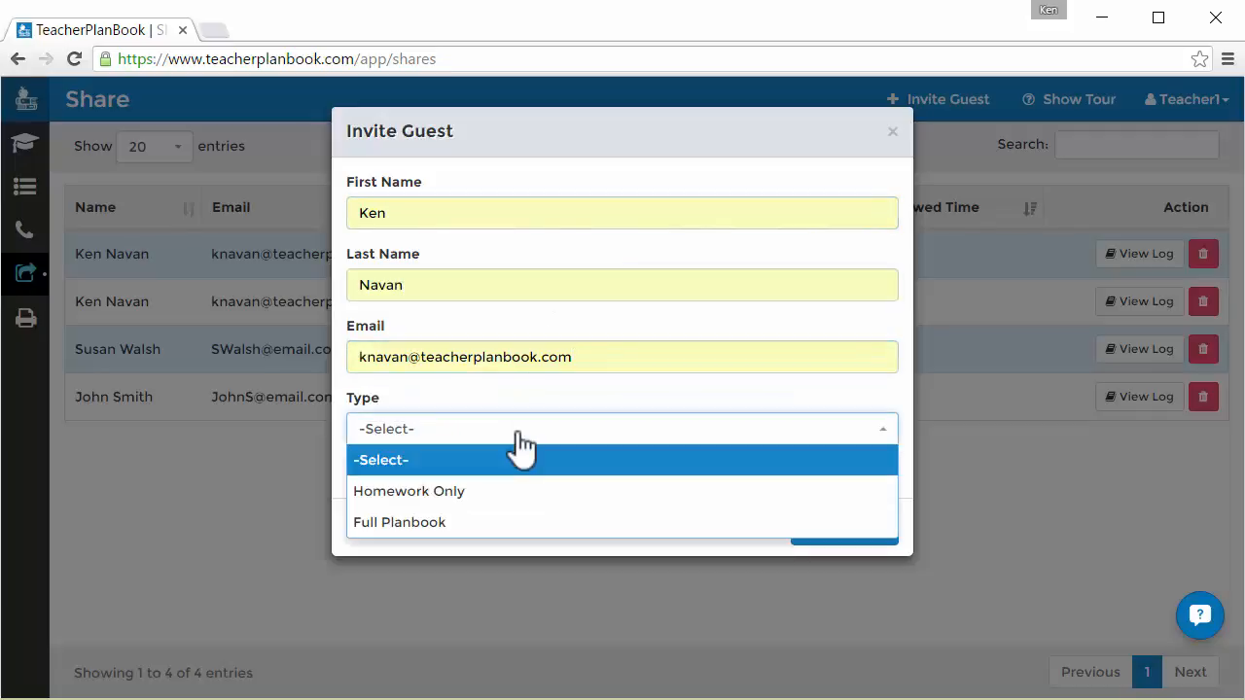
{"action": "left_click", "coordinate": [496, 496]}
{"action": "left_click", "coordinate": [830, 538]}
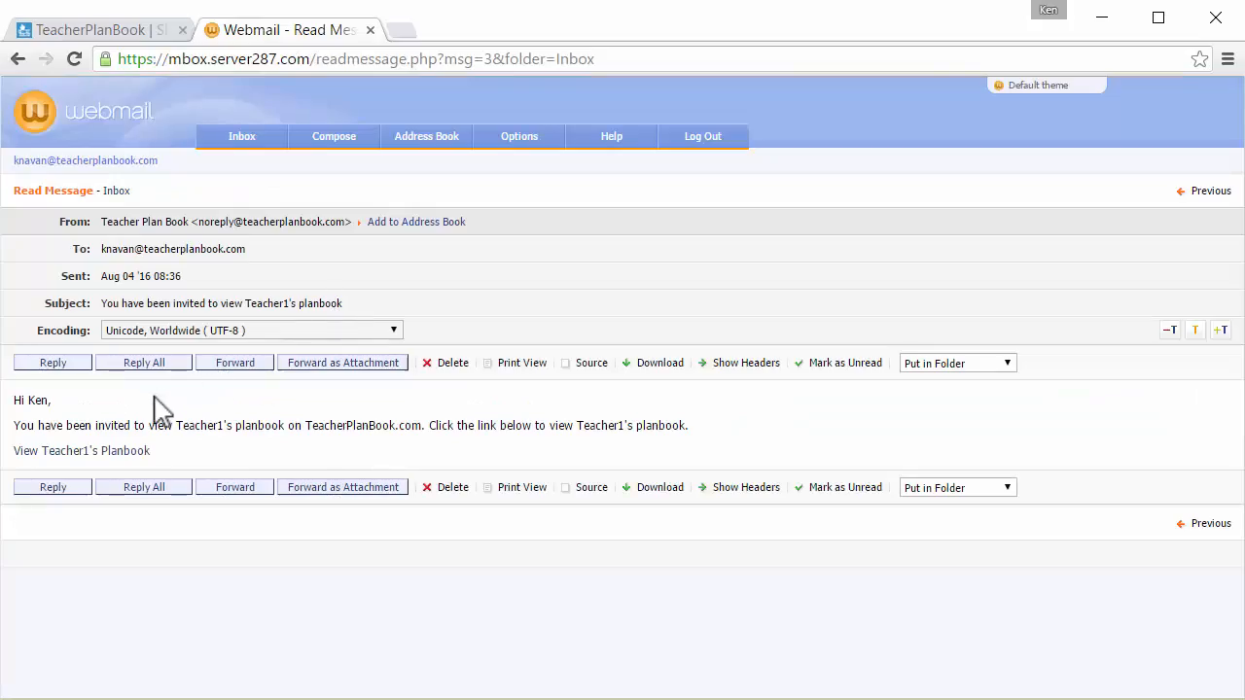
Follow the invitation's View Teacher1's Planbook link and scroll through the Demo Lesson guest view.
{"action": "left_click", "coordinate": [127, 453]}
{"action": "left_click_drag", "start_coordinate": [1222, 256], "coordinate": [1242, 653]}
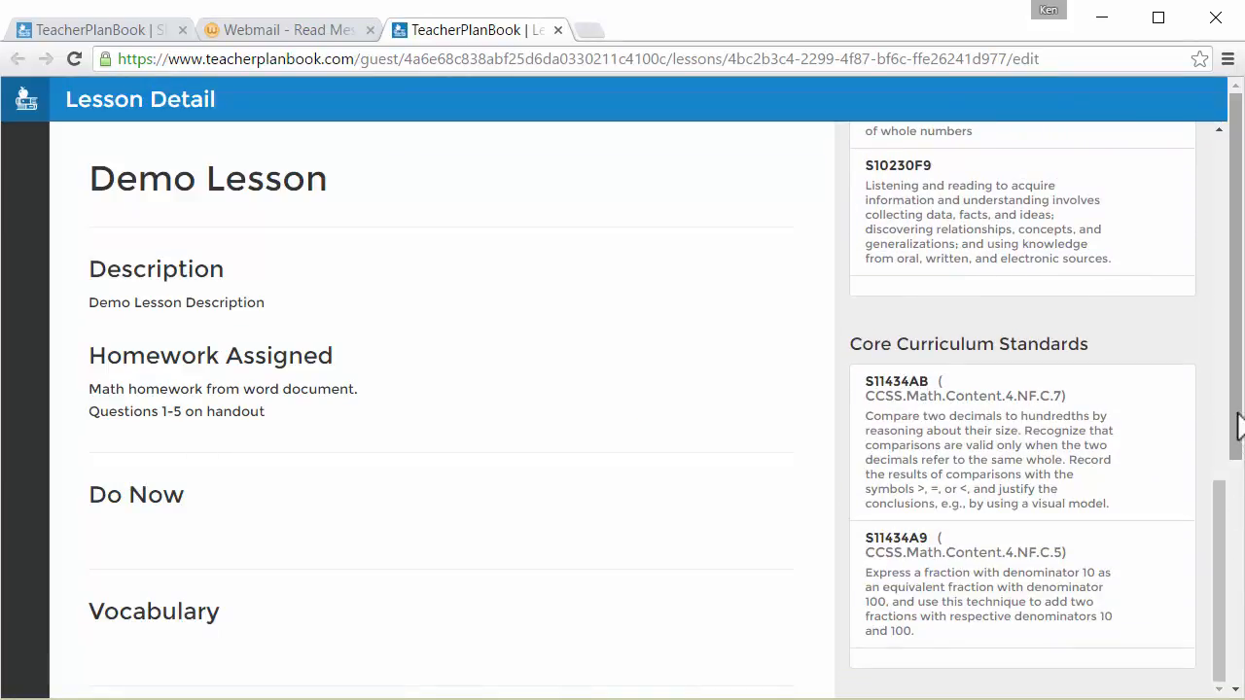
{"action": "left_click_drag", "start_coordinate": [1239, 422], "coordinate": [1239, 648]}
From the invitation e-mail, open the shared planbook and review the Monday Demo Lesson's side panel.
{"action": "left_click", "coordinate": [282, 29]}
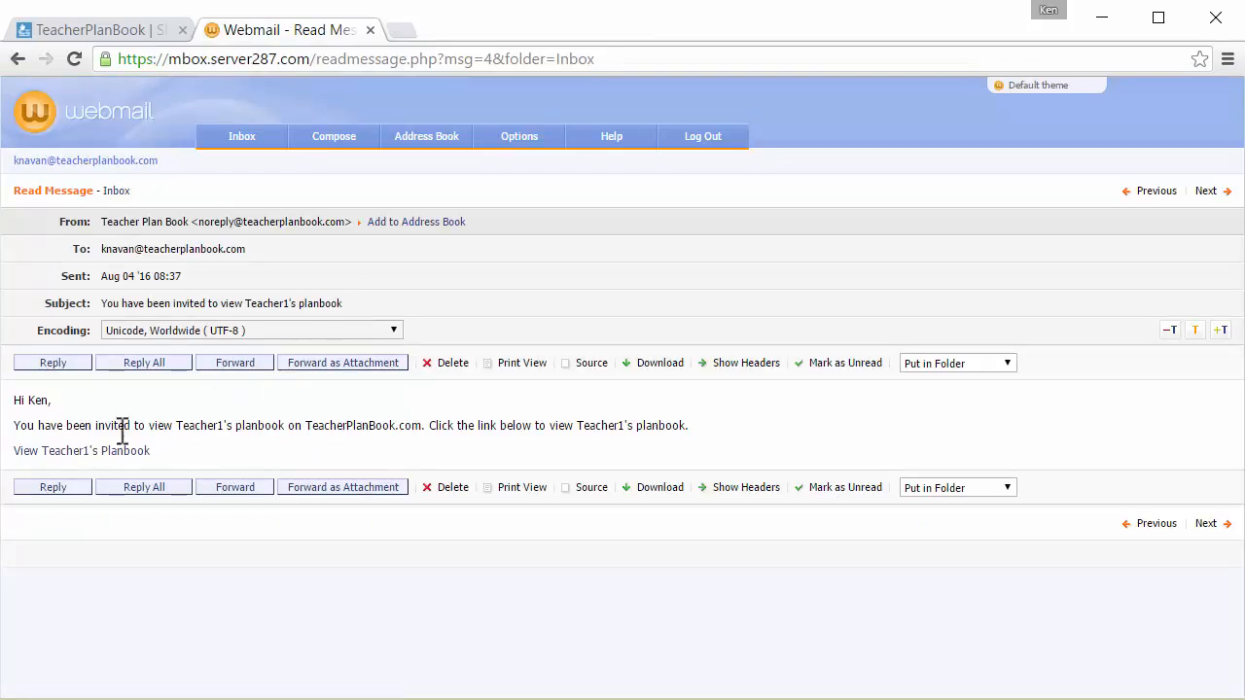
{"action": "left_click", "coordinate": [100, 451]}
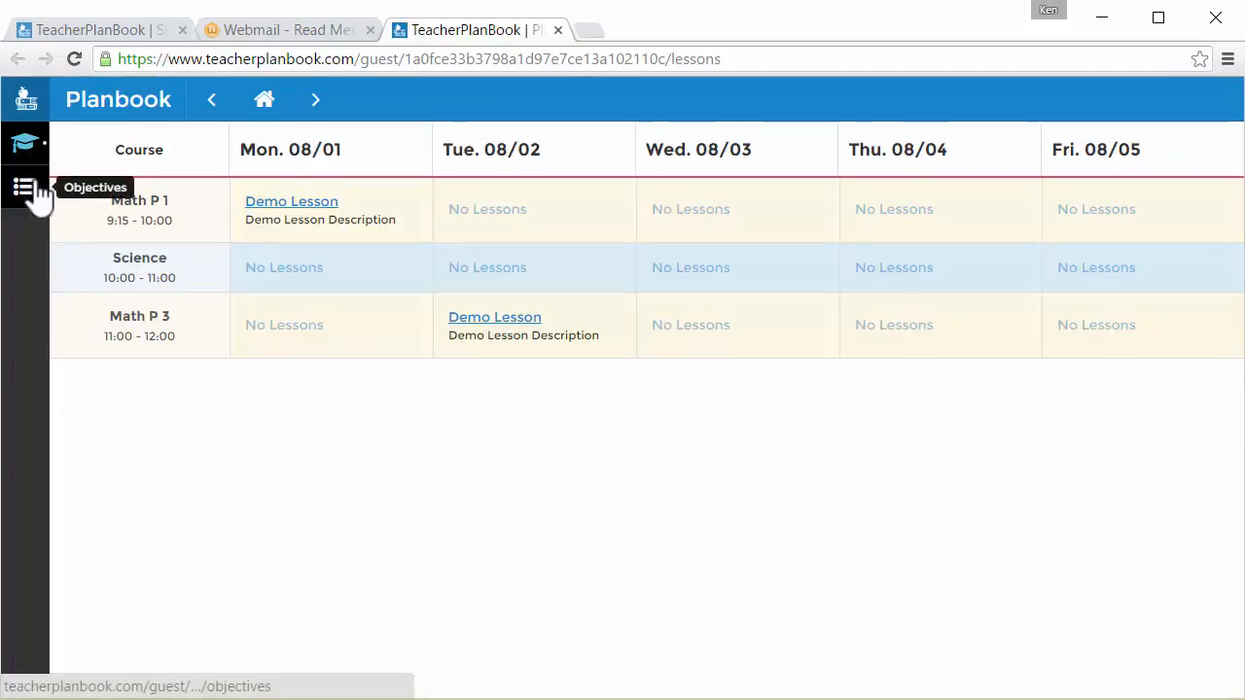
{"action": "left_click", "coordinate": [282, 204]}
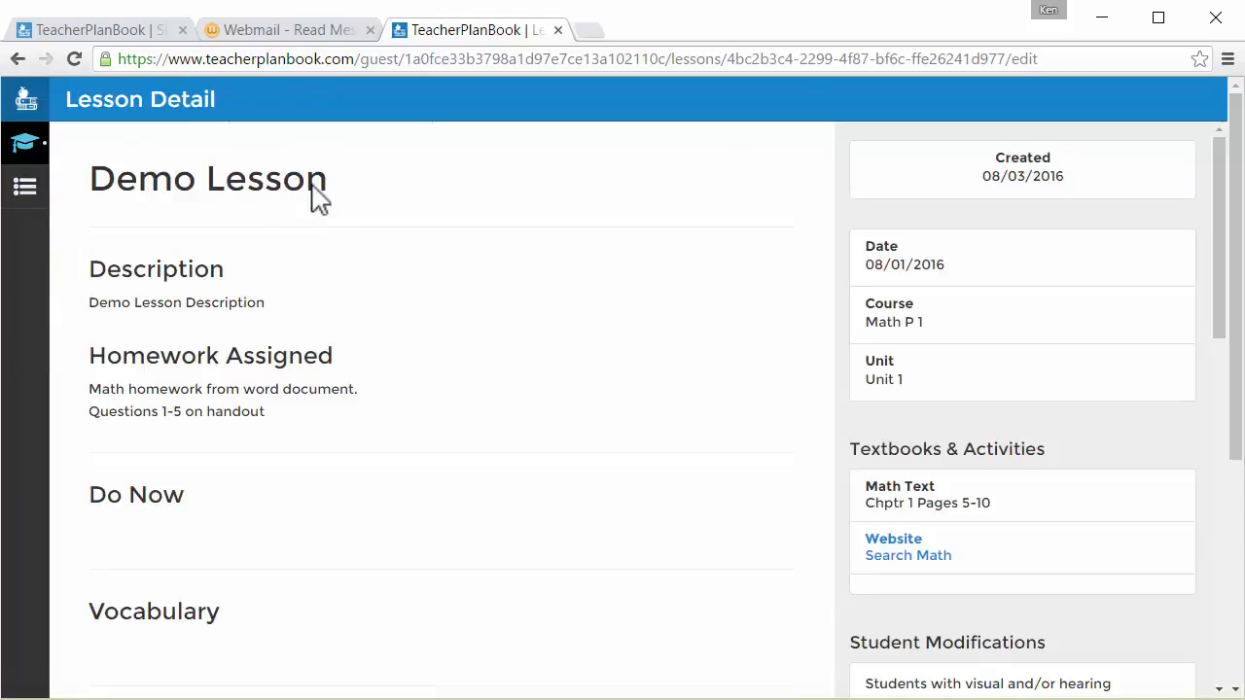
{"action": "left_click_drag", "start_coordinate": [1229, 234], "coordinate": [1238, 633]}
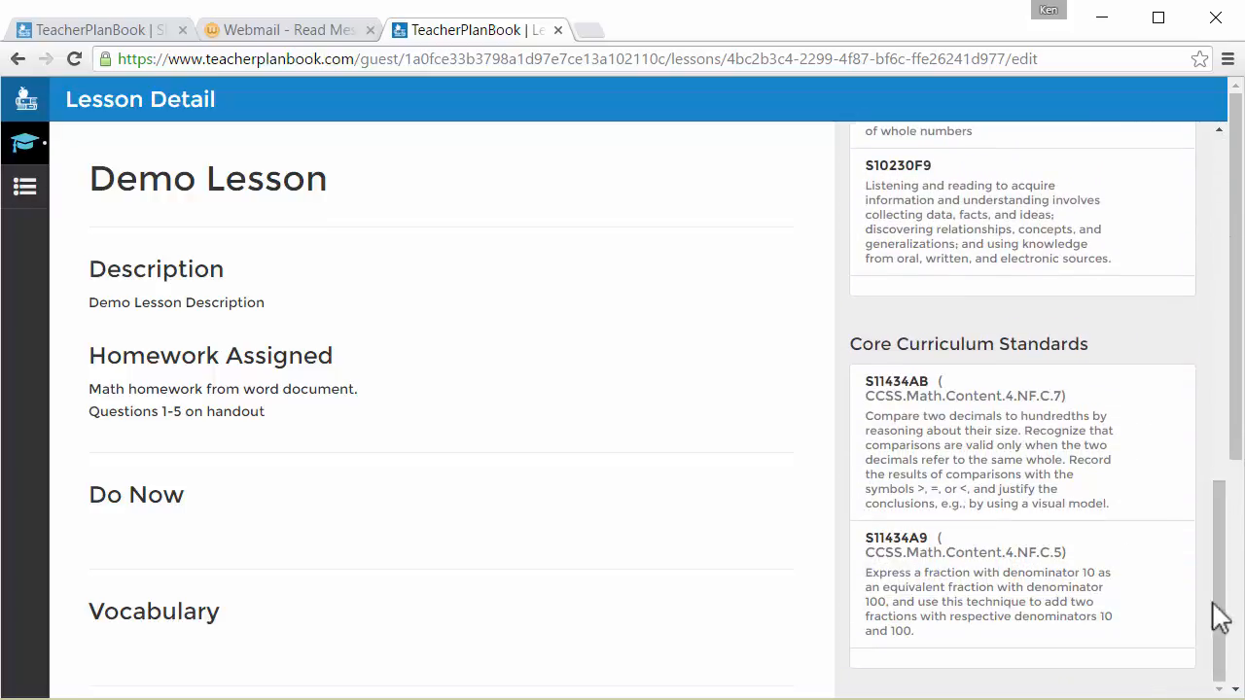
View the week's Objectives page, scroll through it, then close the guest tab.
{"action": "left_click", "coordinate": [26, 190]}
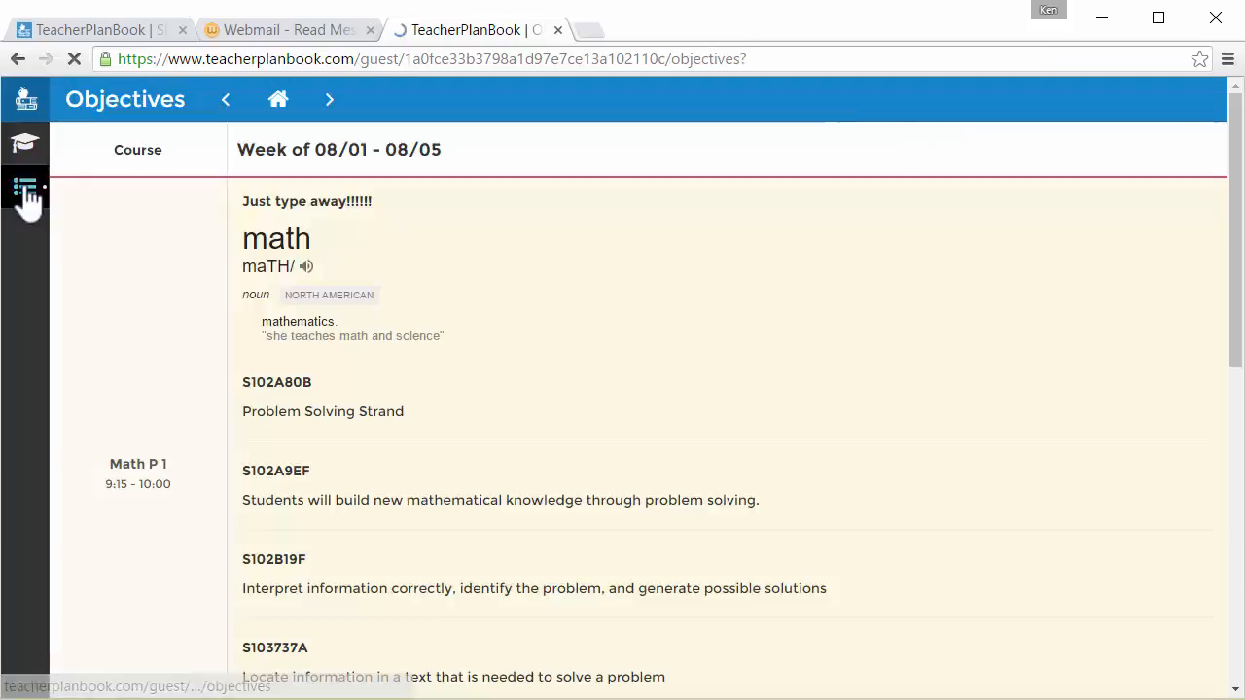
{"action": "left_click_drag", "start_coordinate": [1238, 136], "coordinate": [1237, 449]}
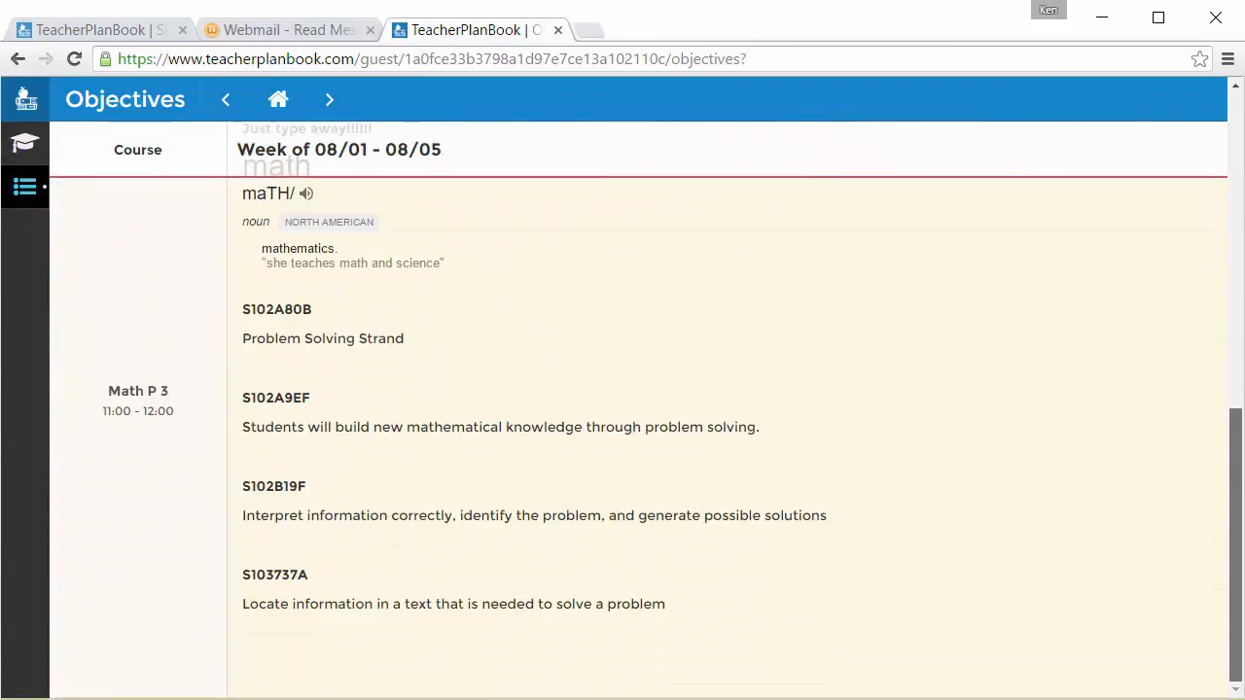
{"action": "key", "text": "ctrl+w"}
From the planbook invitation e-mail, open the shared planbook and view the Demo Lesson details.
{"action": "left_click", "coordinate": [327, 269]}
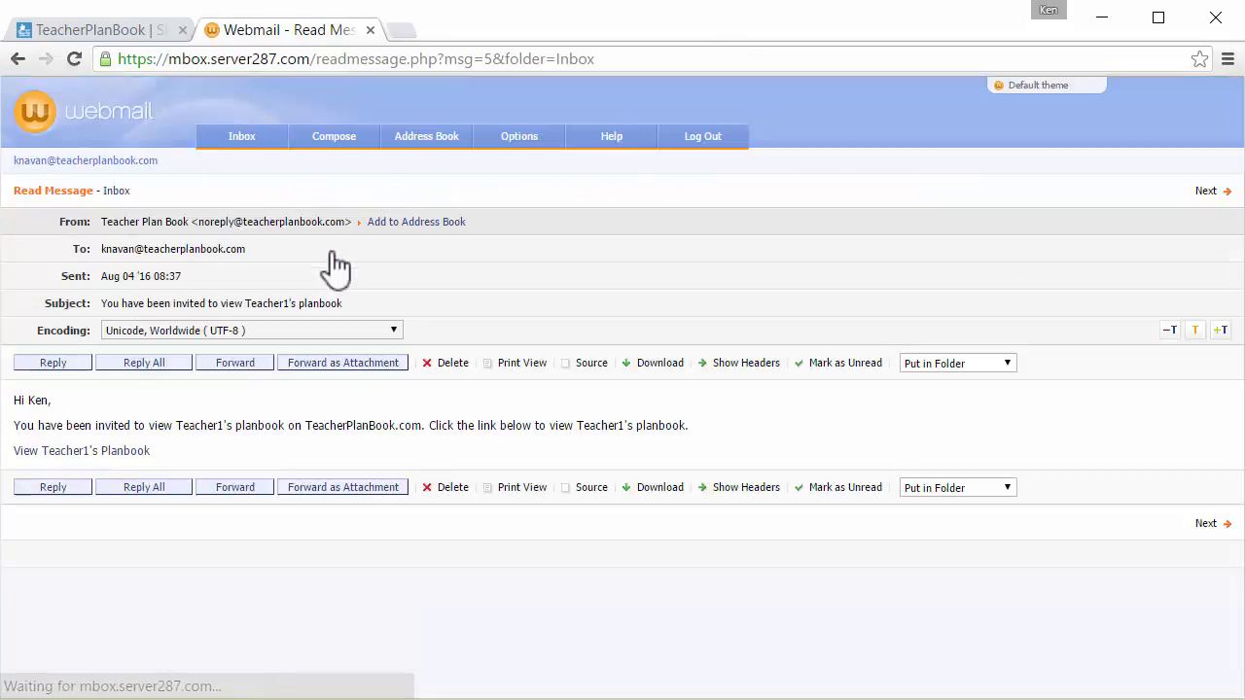
{"action": "left_click", "coordinate": [110, 452]}
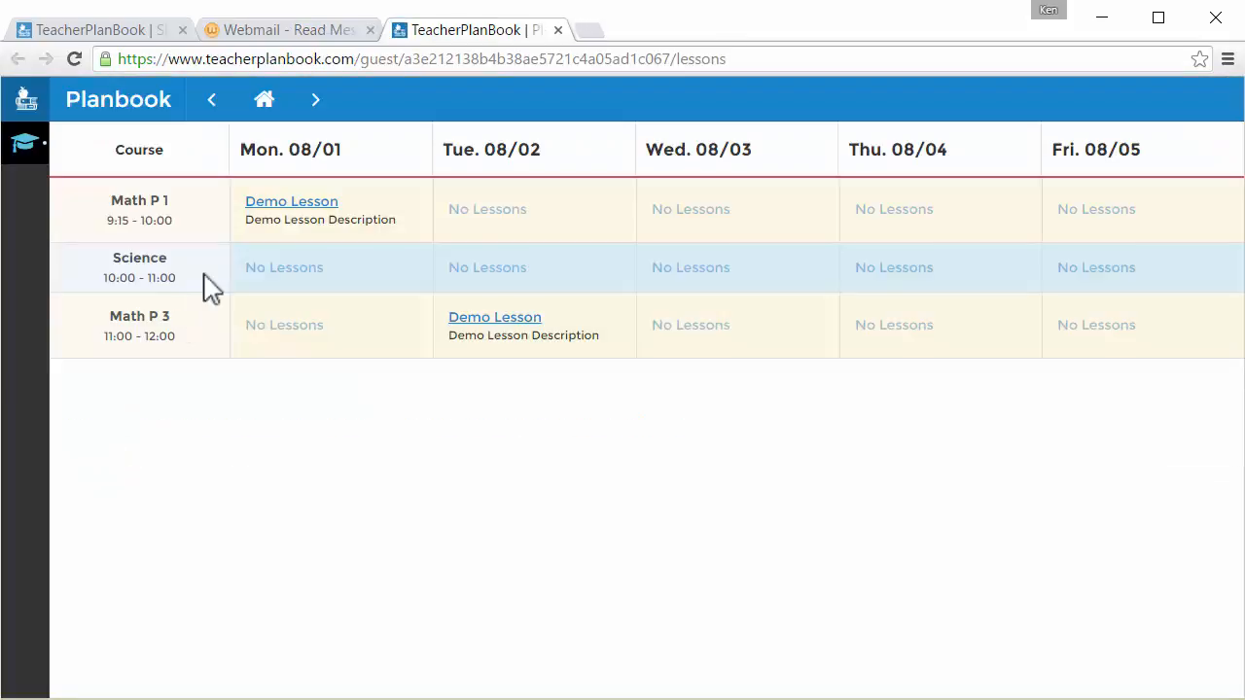
{"action": "left_click", "coordinate": [270, 207]}
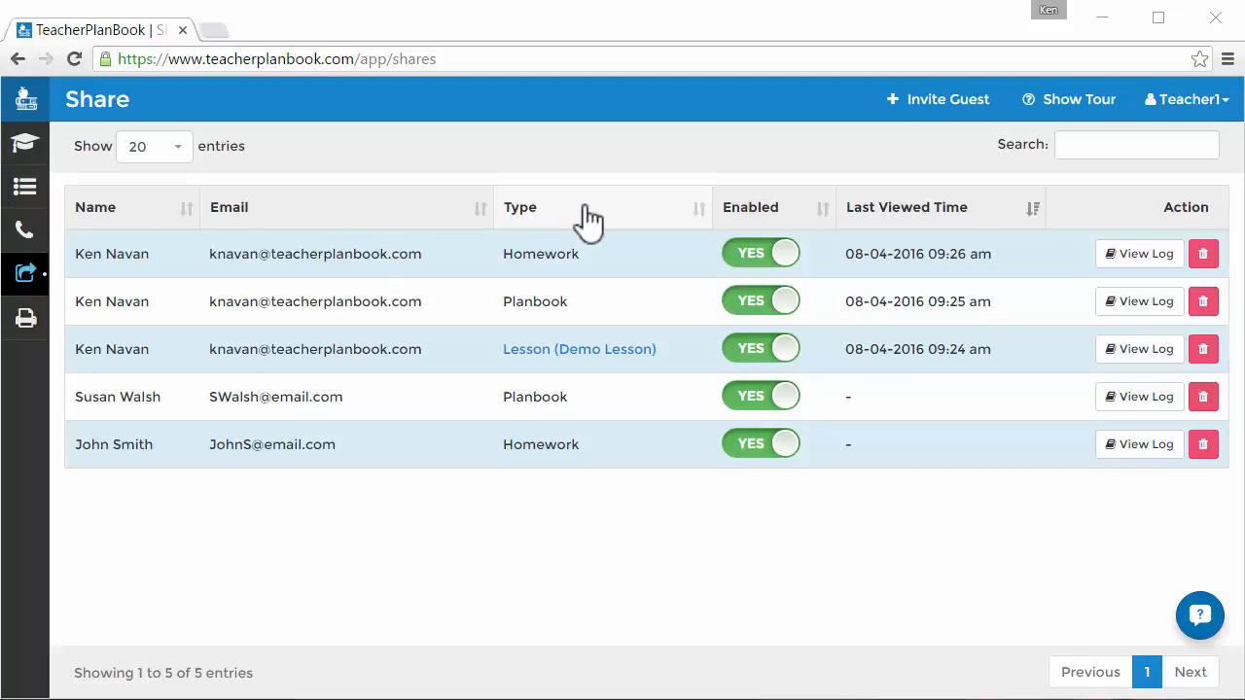
Switch Enabled to NO for the unviewed Planbook and Homework shares.
{"action": "left_click", "coordinate": [758, 401]}
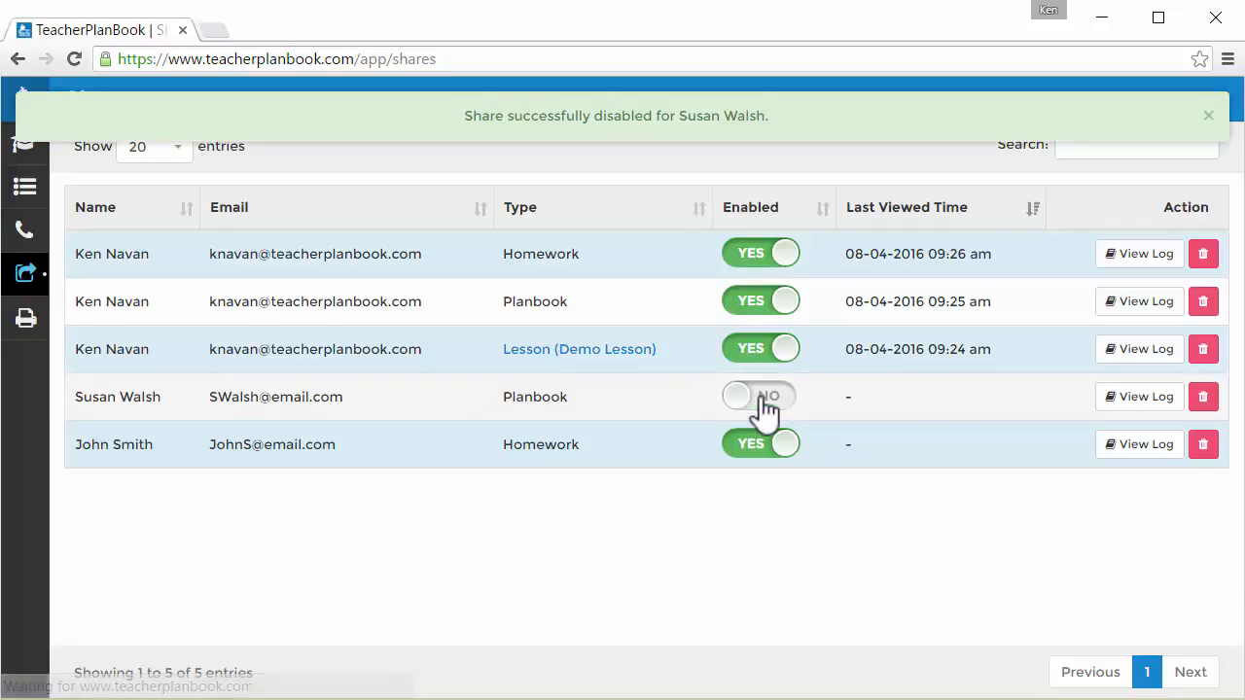
{"action": "left_click", "coordinate": [758, 455]}
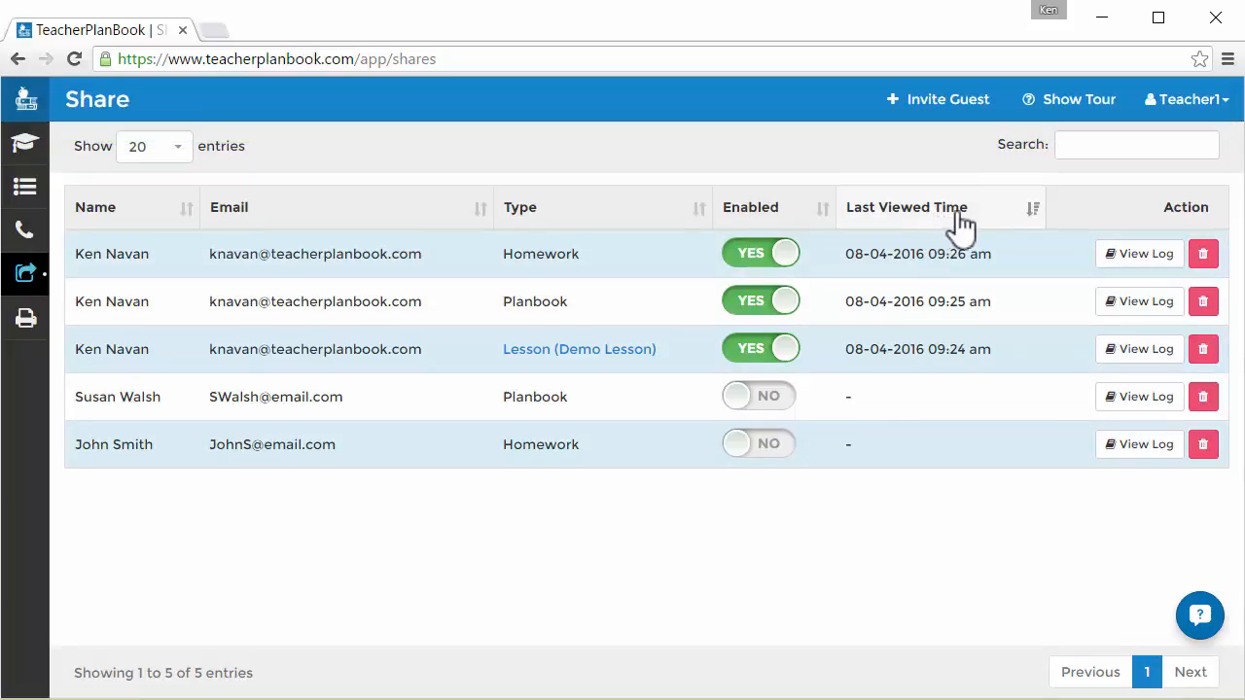
{"action": "left_click", "coordinate": [1146, 254]}
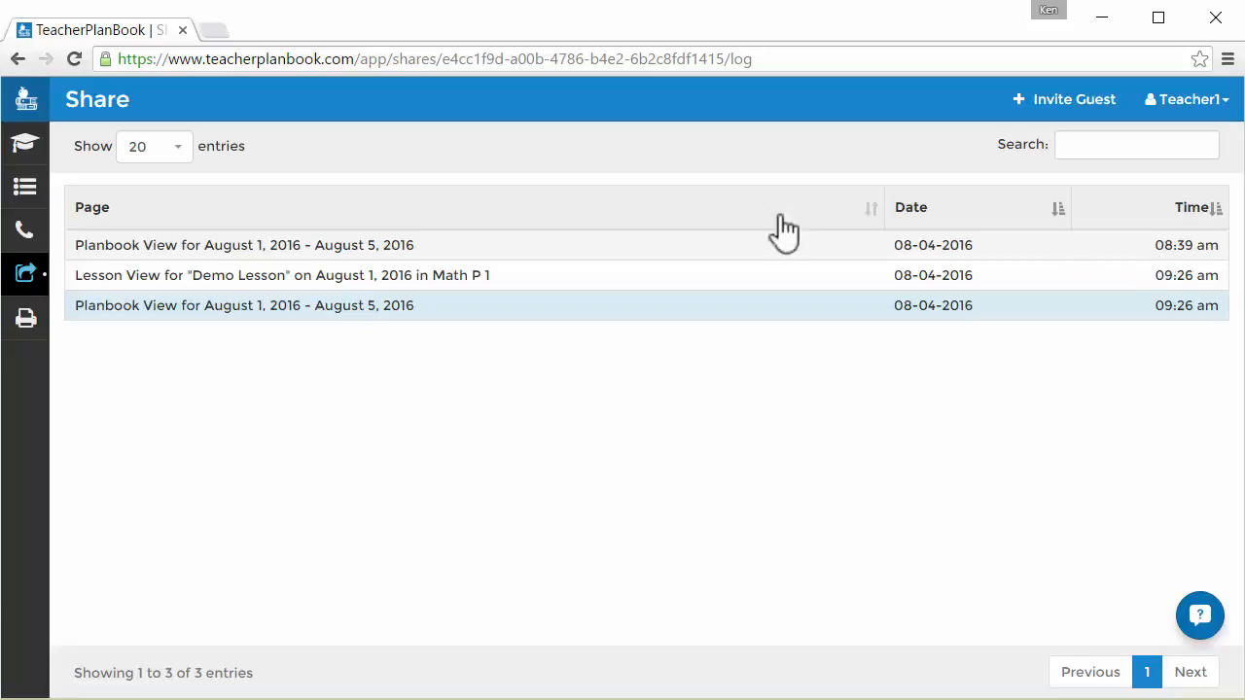
{"action": "left_click", "coordinate": [42, 274]}
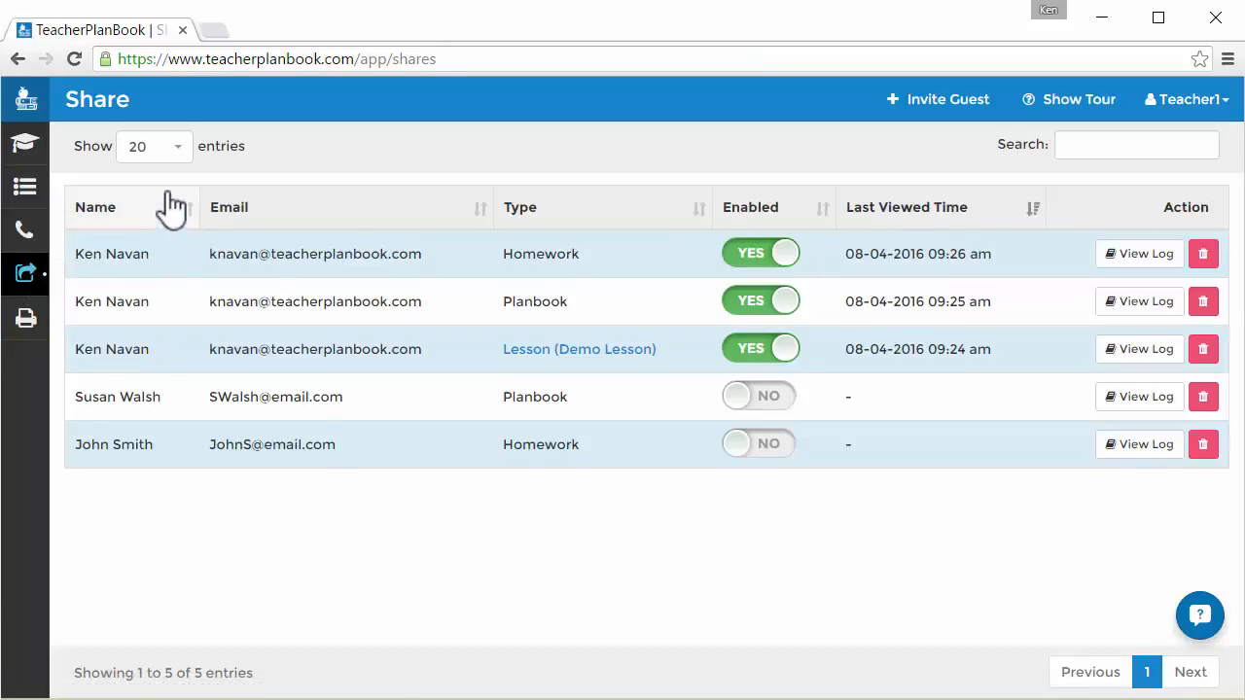
Sort the shares by name, then type, then Enabled descending so enabled shares come first.
{"action": "left_click", "coordinate": [161, 221]}
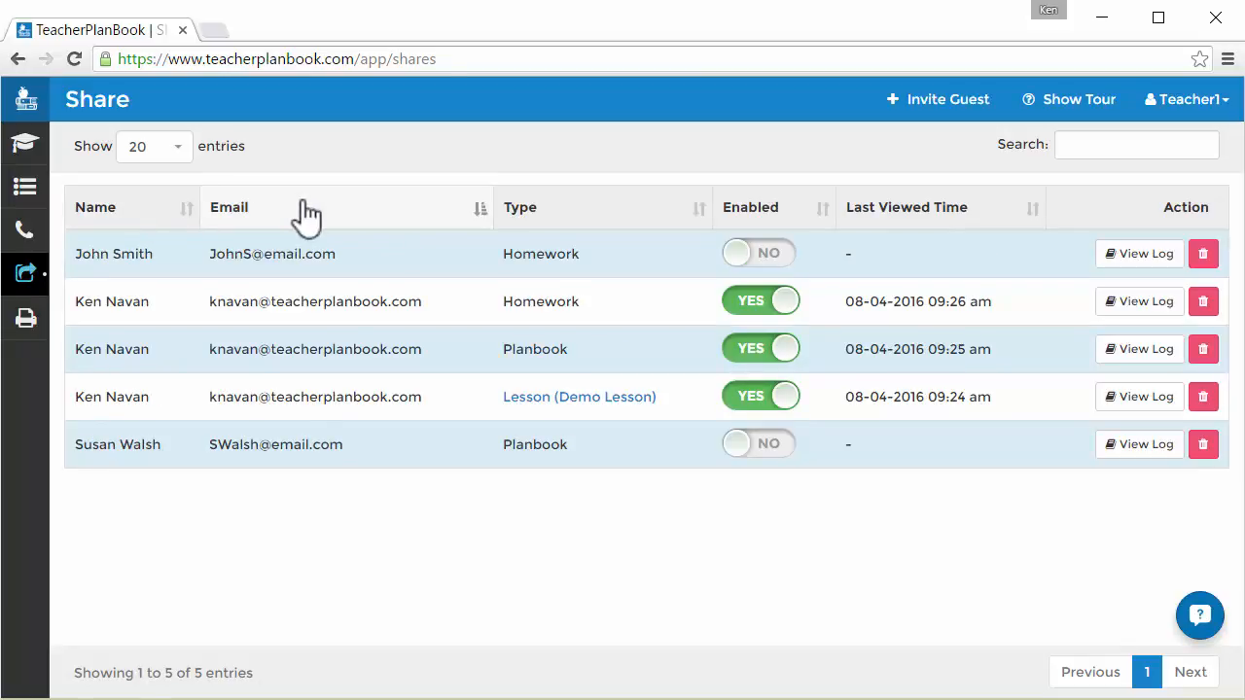
{"action": "left_click", "coordinate": [516, 216]}
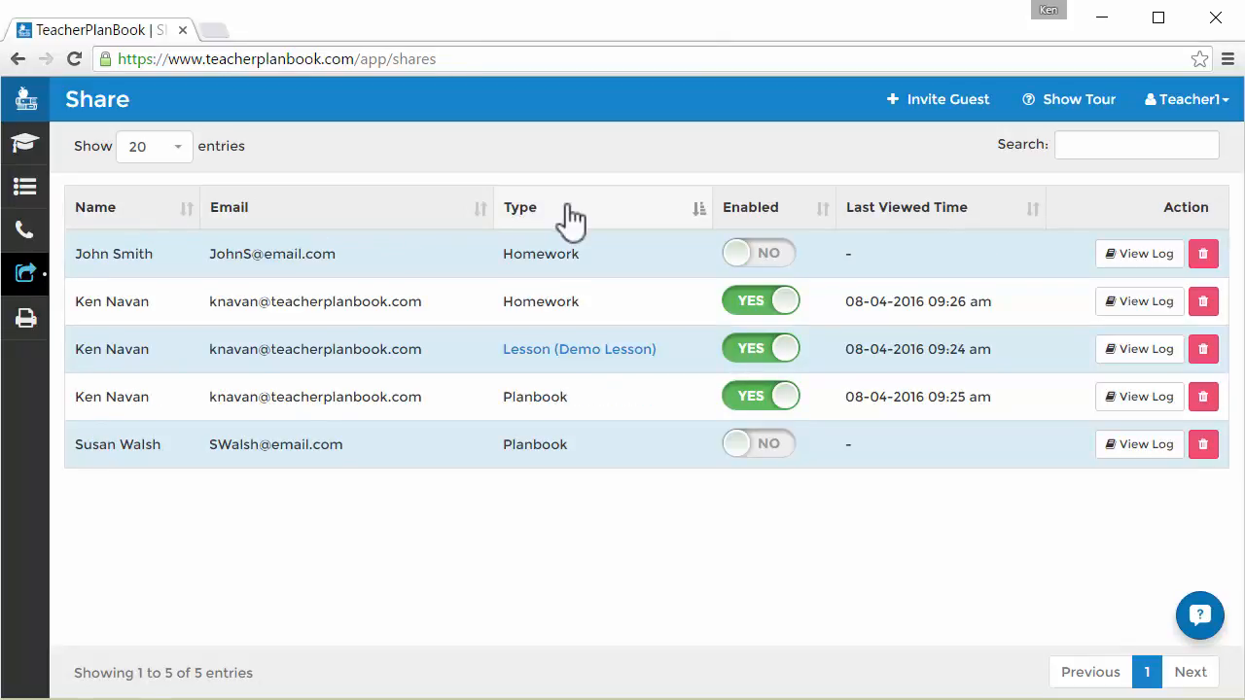
{"action": "left_click", "coordinate": [765, 220]}
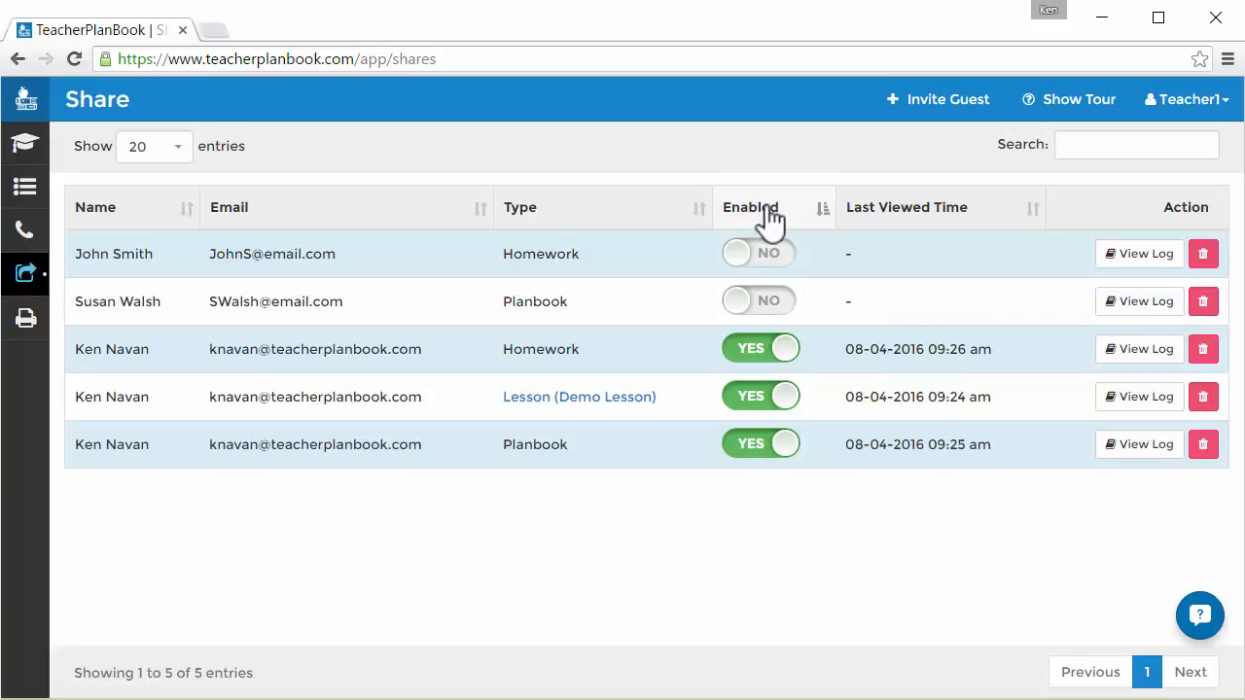
{"action": "left_click", "coordinate": [769, 220]}
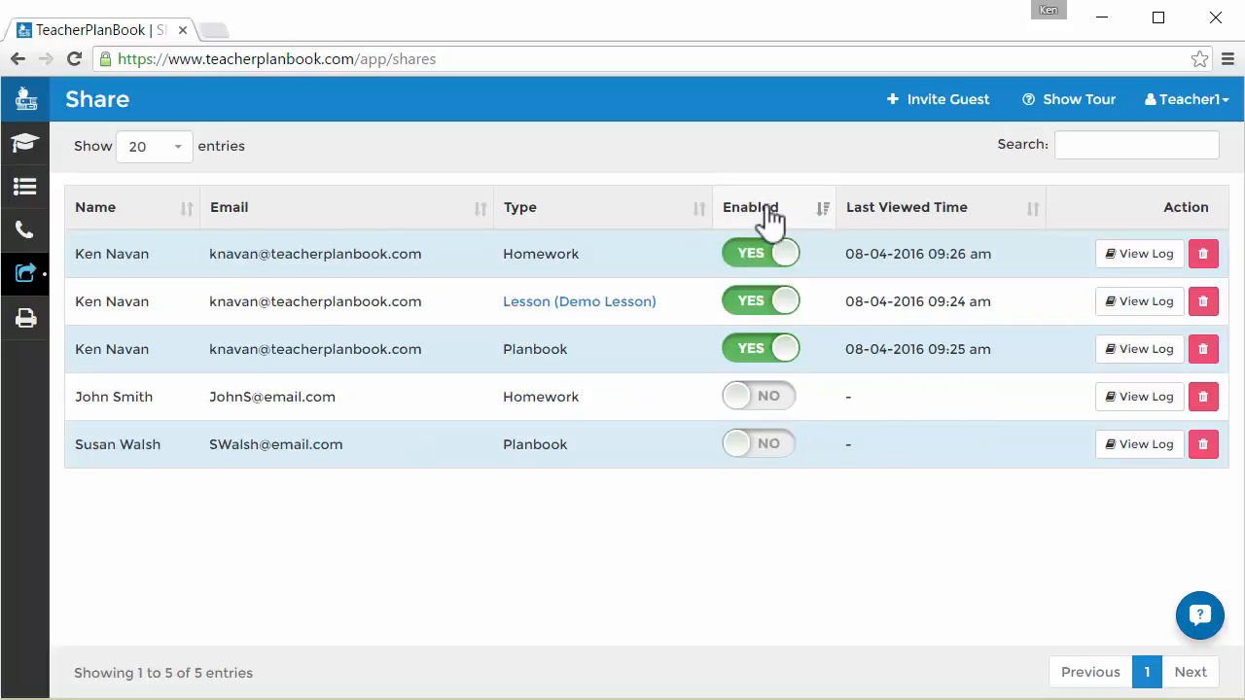
{"action": "left_click", "coordinate": [1148, 144]}
{"action": "type", "text": "Joh"}
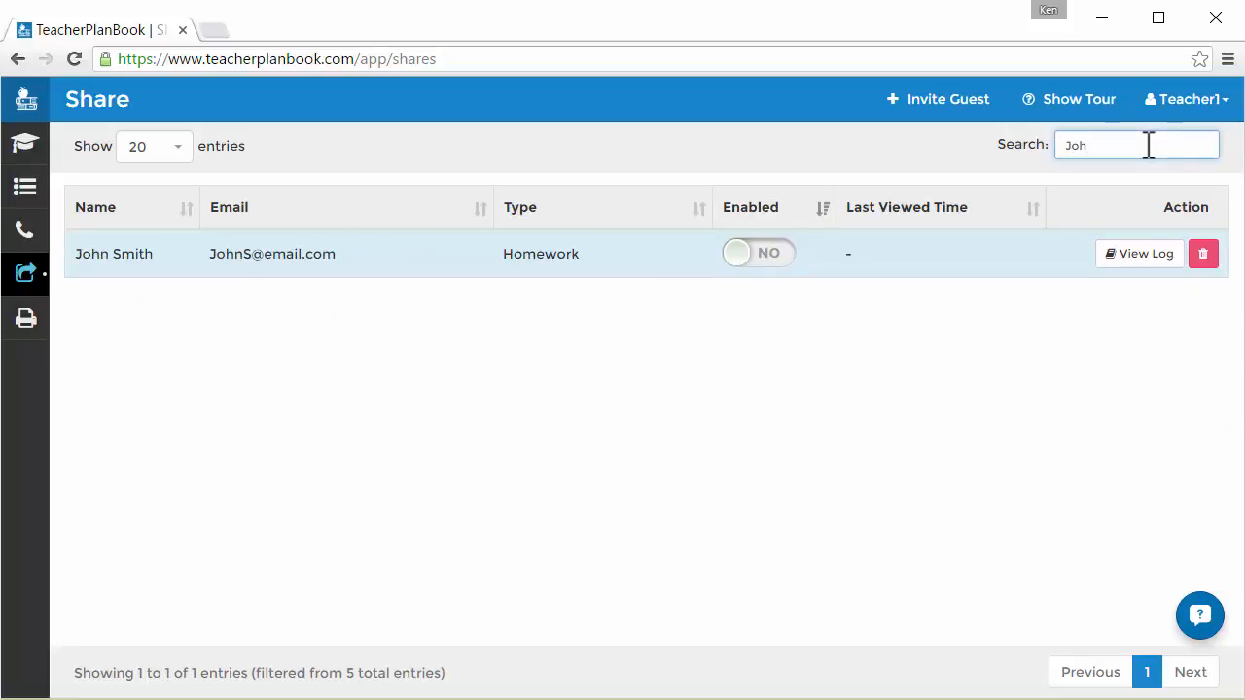
{"action": "key", "text": "BackSpace"}
{"action": "key", "text": "BackSpace"}
{"action": "key", "text": "BackSpace"}
{"action": "type", "text": "Hom"}
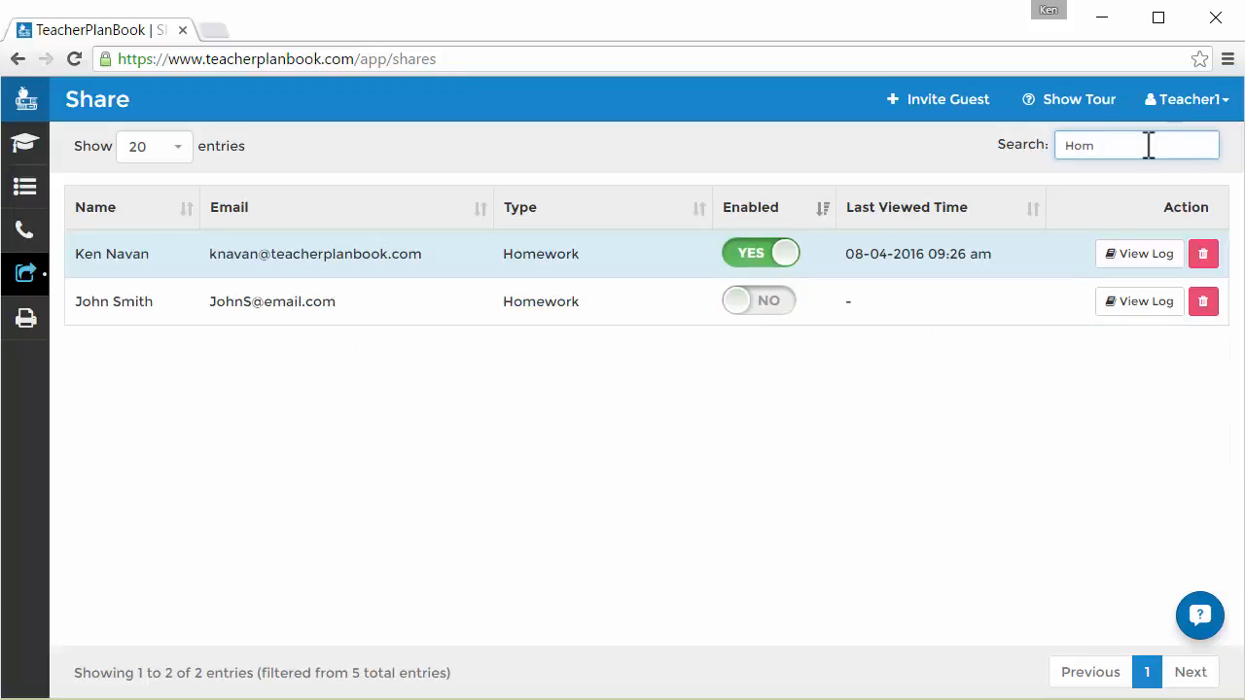
{"action": "key", "text": "BackSpace"}
{"action": "key", "text": "BackSpace"}
{"action": "key", "text": "BackSpace"}
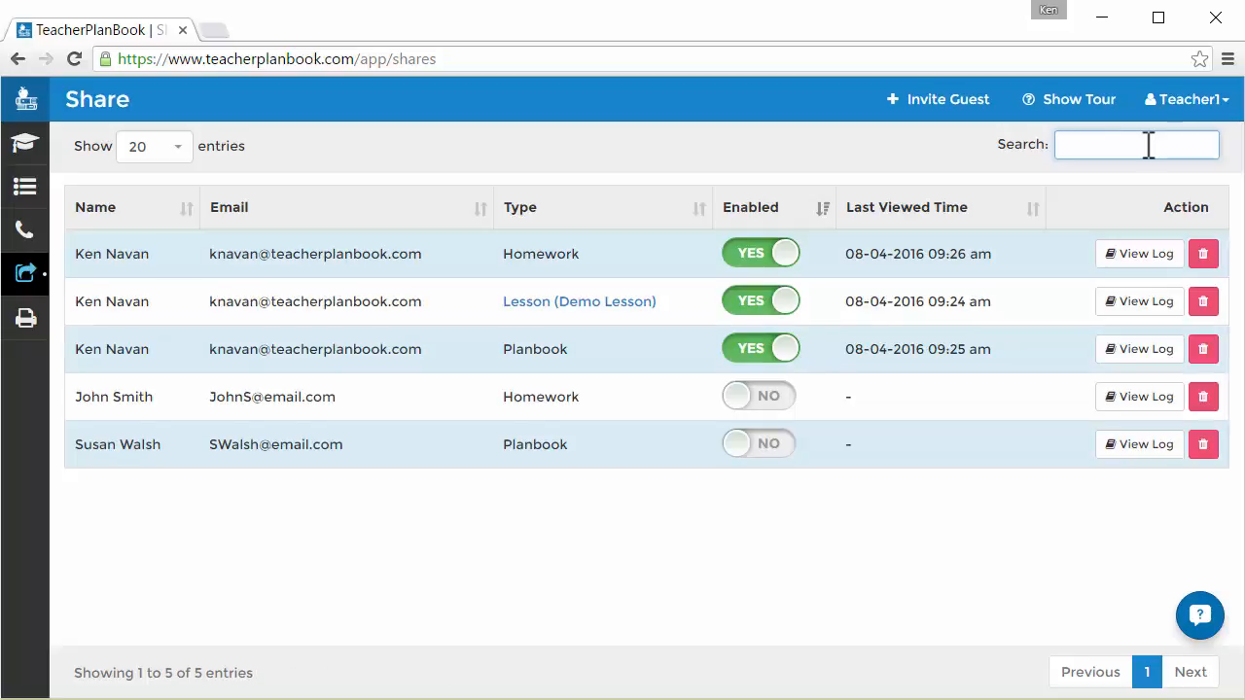